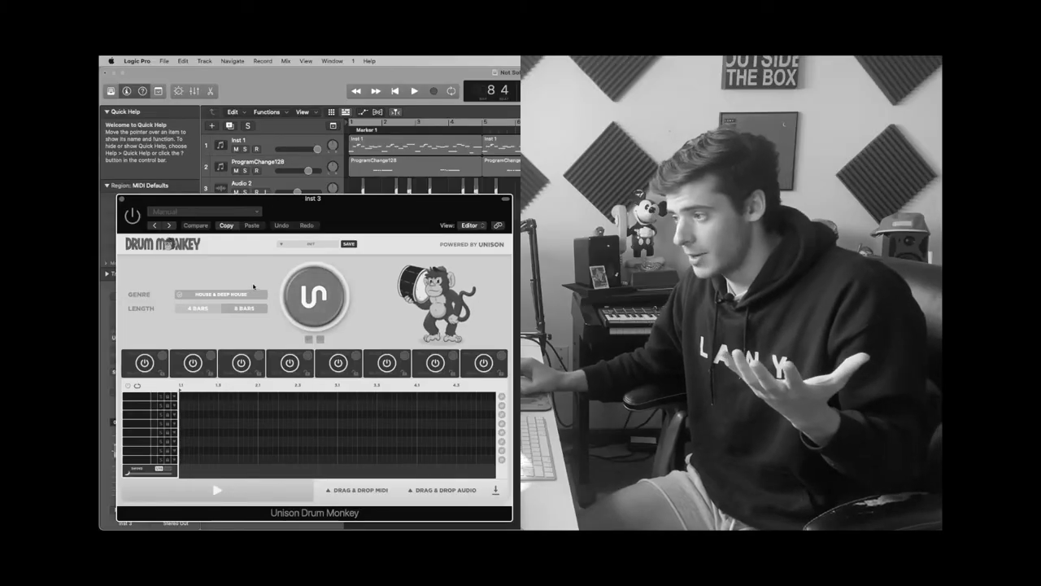
Generate a Hip Hop & Rap groove with the Unison button and start playback
{"action": "left_click", "coordinate": [249, 298]}
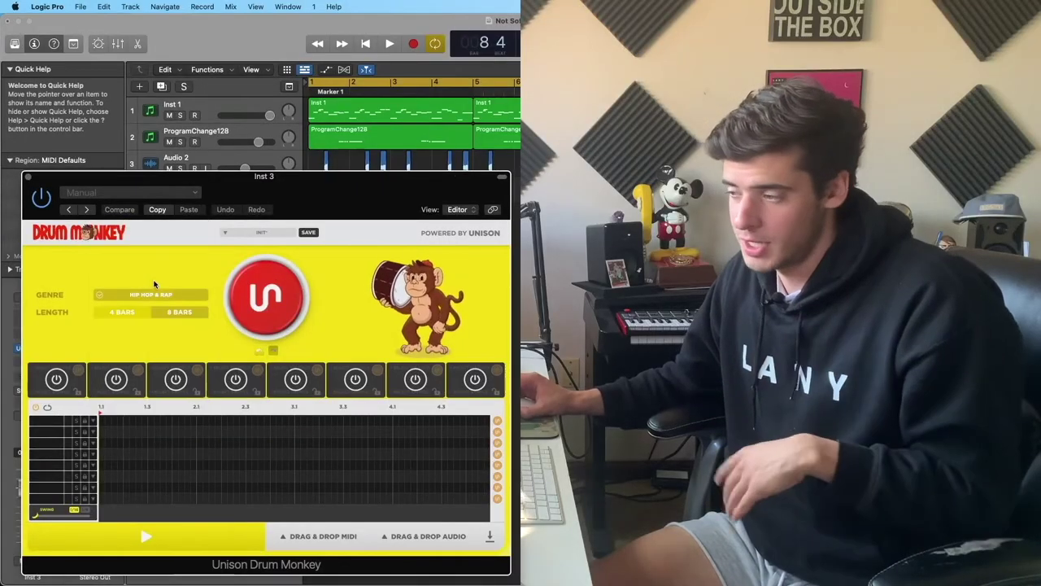
{"action": "left_click", "coordinate": [267, 295]}
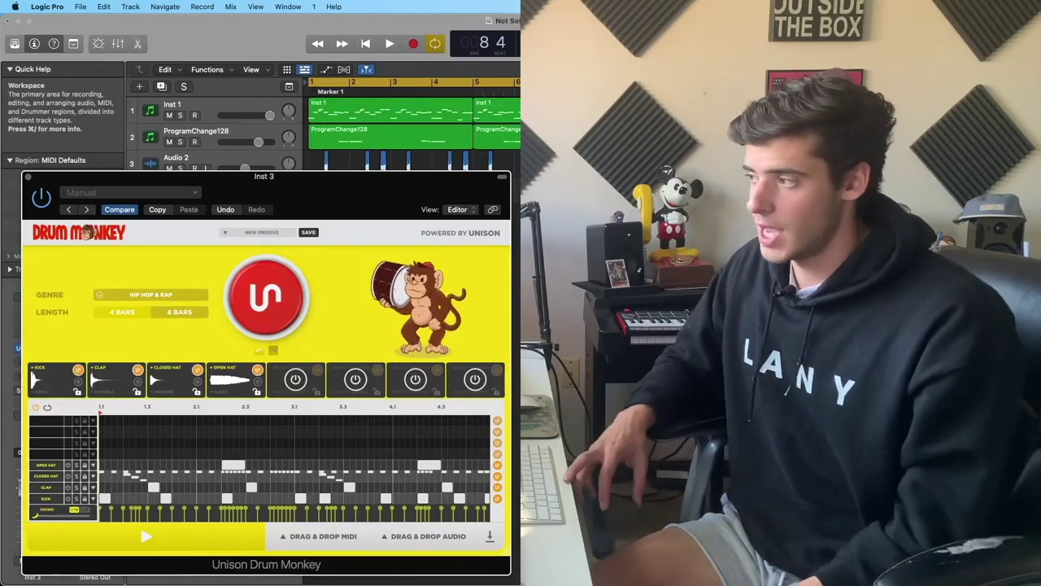
{"action": "key", "text": "space"}
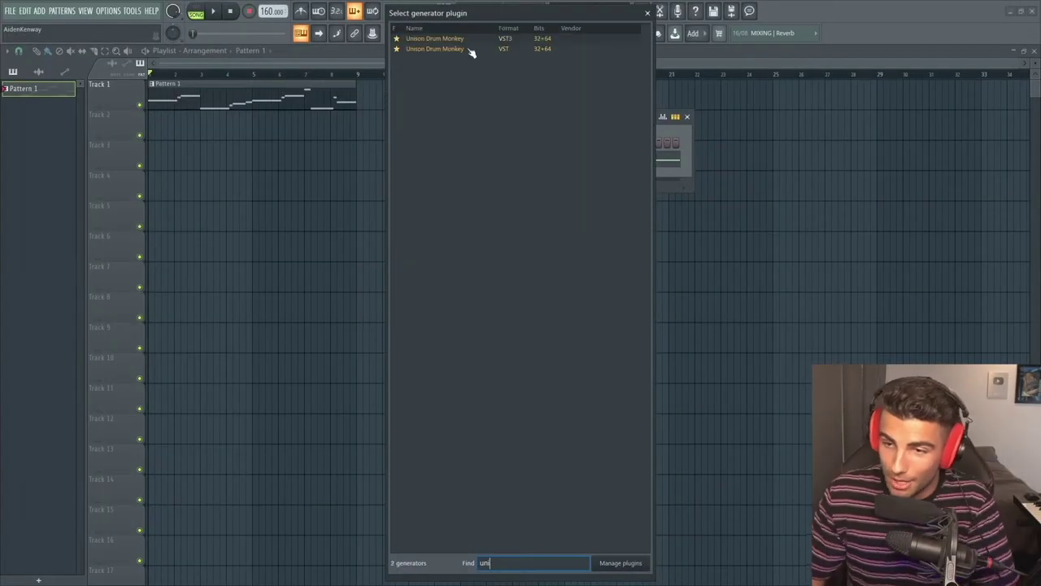
Load Drum Monkey, set genre to Trap, put 06.wav in slot one, and generate a groove
{"action": "double_click", "coordinate": [456, 41]}
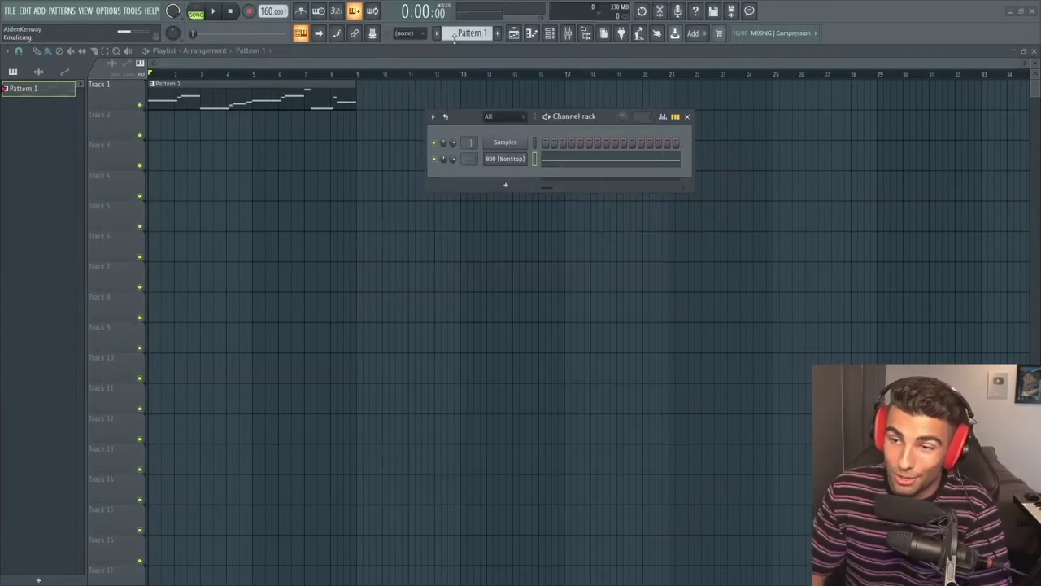
{"action": "left_click", "coordinate": [120, 190]}
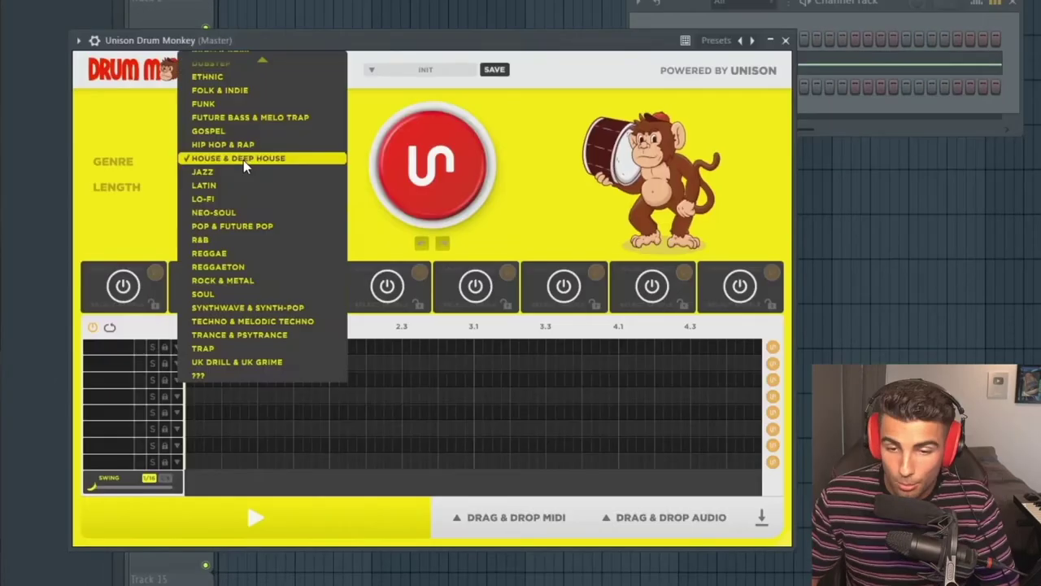
{"action": "left_click", "coordinate": [204, 348]}
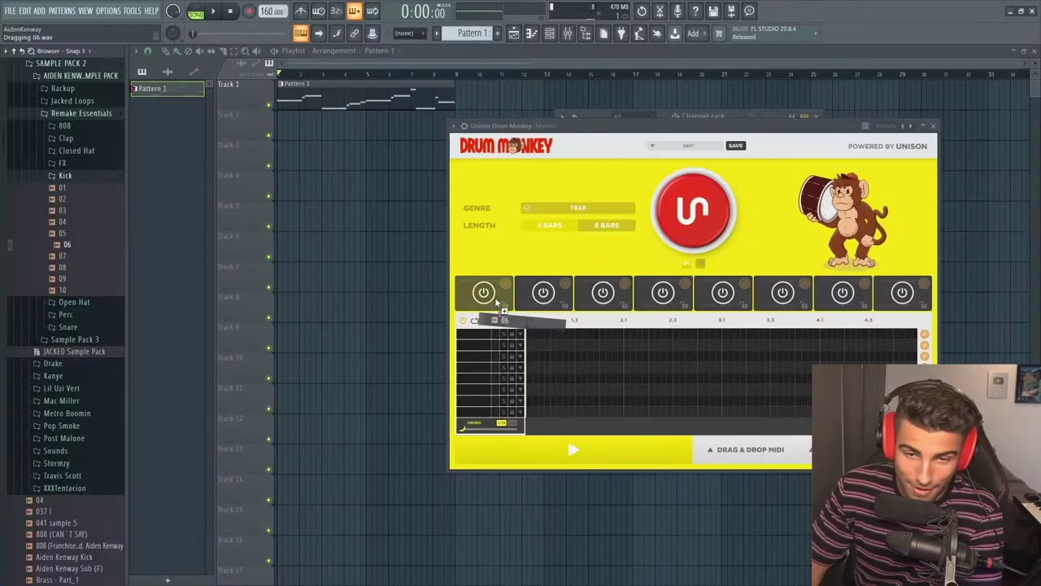
{"action": "left_click_drag", "start_coordinate": [496, 300], "coordinate": [488, 294]}
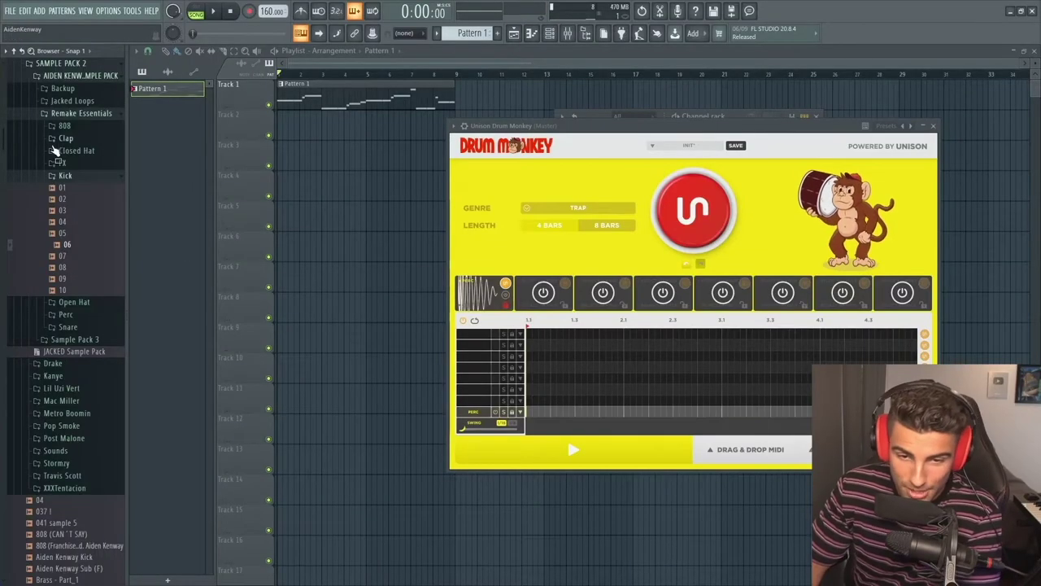
{"action": "left_click", "coordinate": [516, 237]}
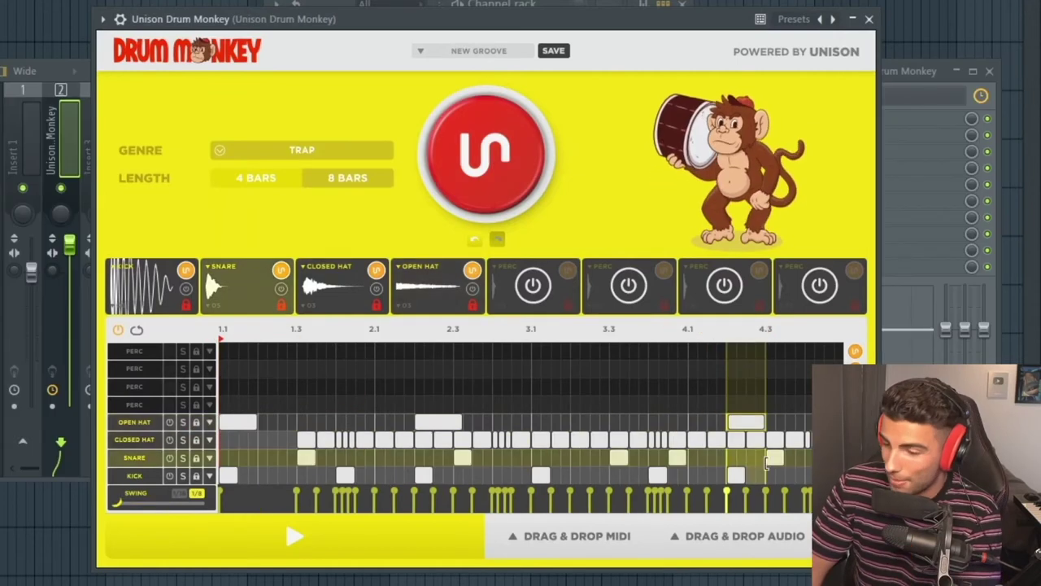
Drag the groove out as Audio (Spread) onto playlist tracks 2–5 and play it
{"action": "mouse_move", "coordinate": [704, 480]}
{"action": "left_click_drag", "start_coordinate": [713, 493], "coordinate": [41, 130]}
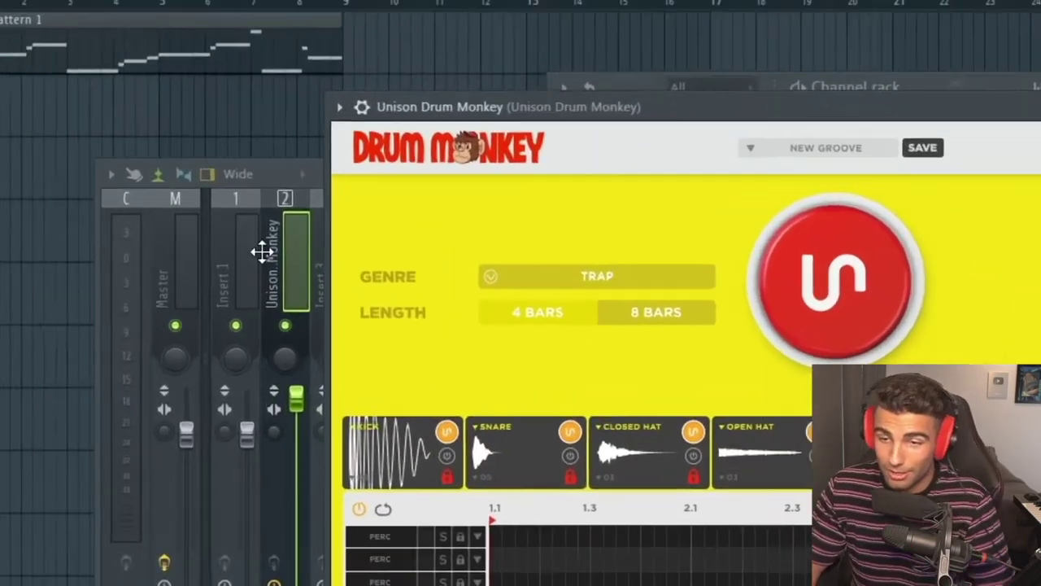
{"action": "left_click_drag", "start_coordinate": [260, 251], "coordinate": [360, 182]}
{"action": "key", "text": "space"}
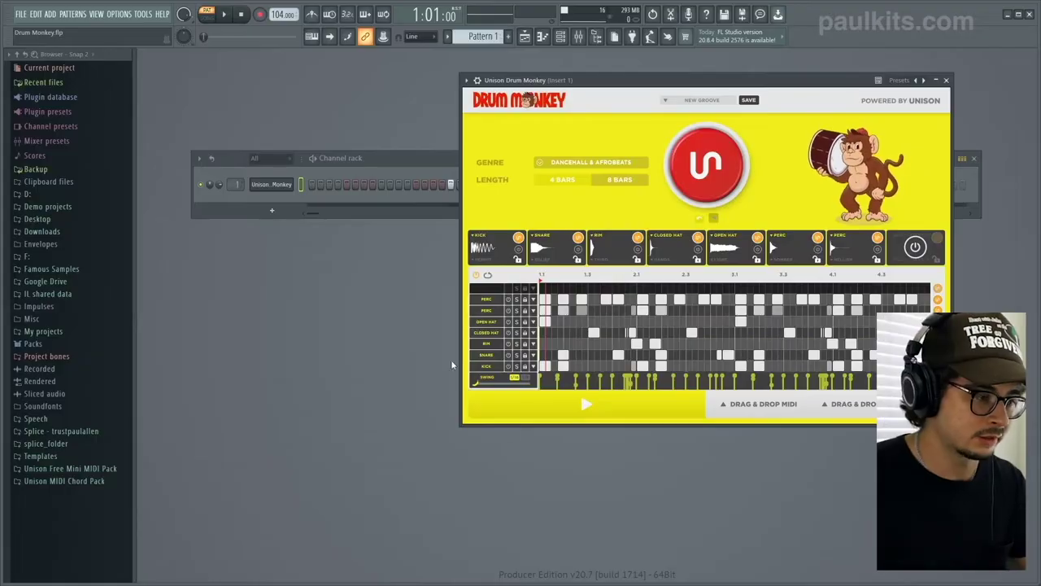
Cycle the Kick slot through two new samples and generate an Ambient & Downtempo groove
{"action": "left_click", "coordinate": [518, 240]}
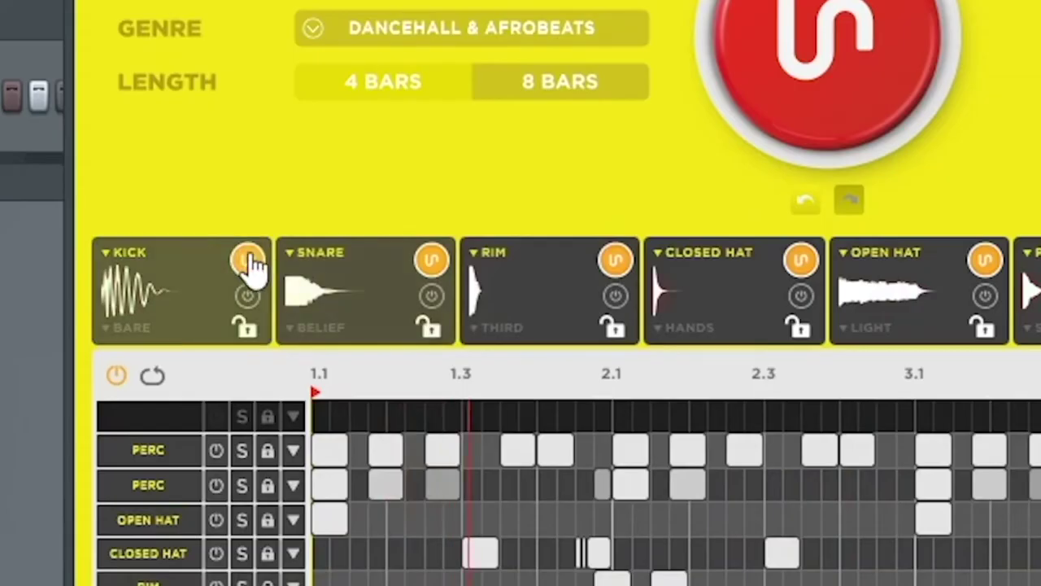
{"action": "left_click", "coordinate": [158, 274]}
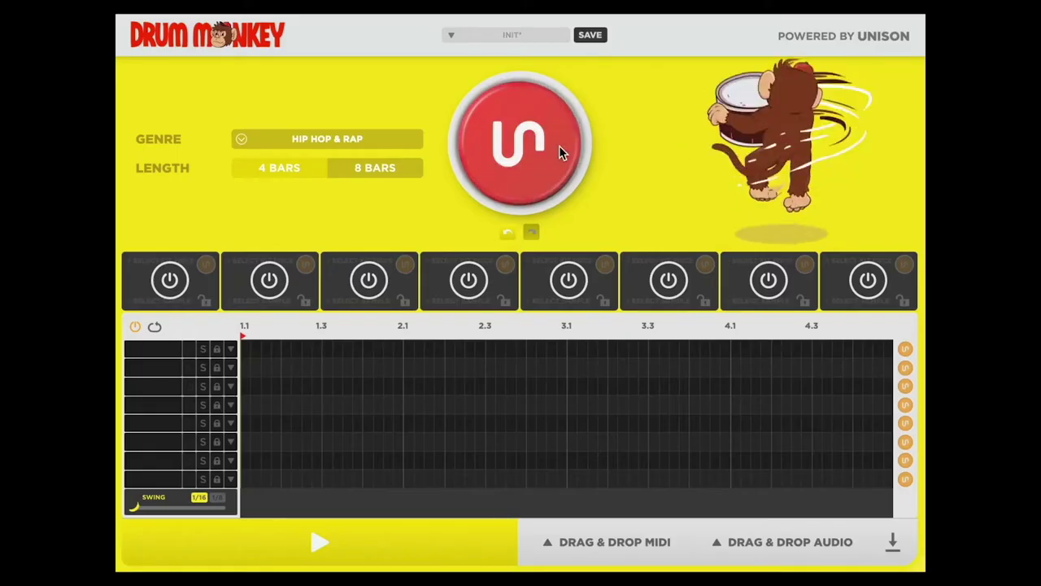
{"action": "left_click", "coordinate": [559, 145]}
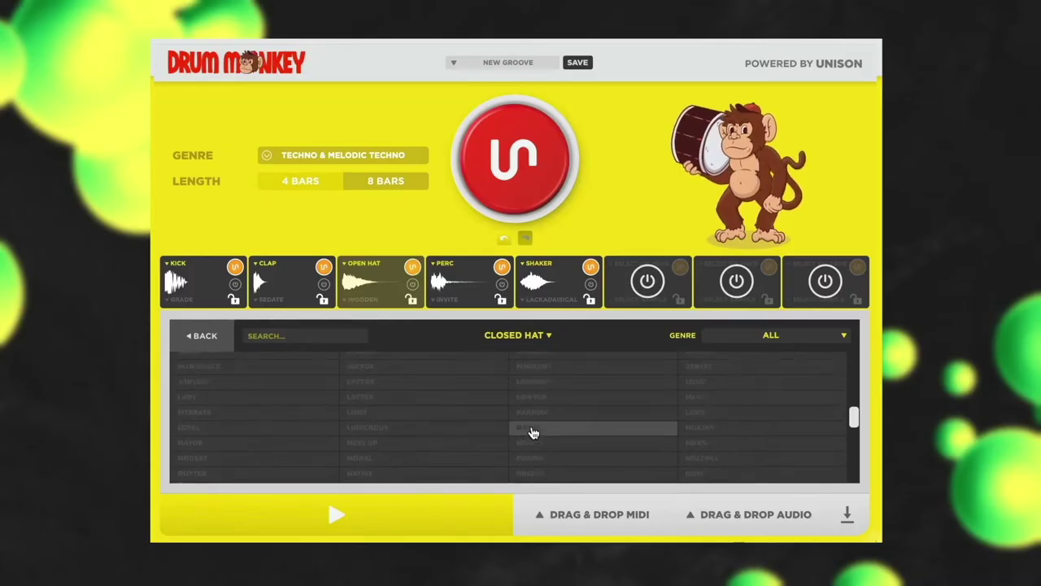
Load a KICK sample into the first drum slot and another sample into the third slot
{"action": "scroll", "coordinate": [532, 432], "scroll_direction": "up", "scroll_amount": 3}
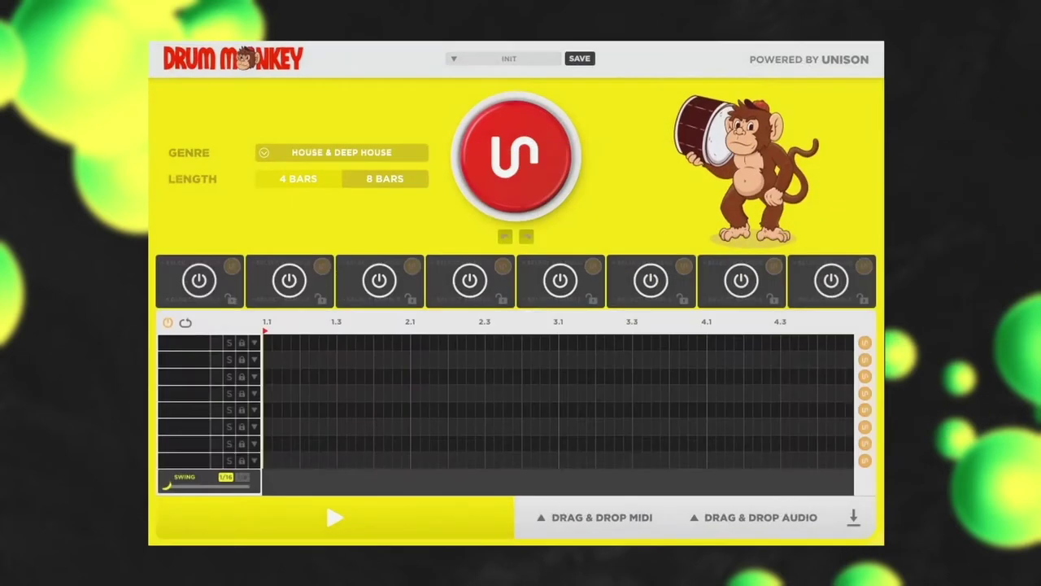
{"action": "left_click_drag", "start_coordinate": [200, 281], "coordinate": [199, 280]}
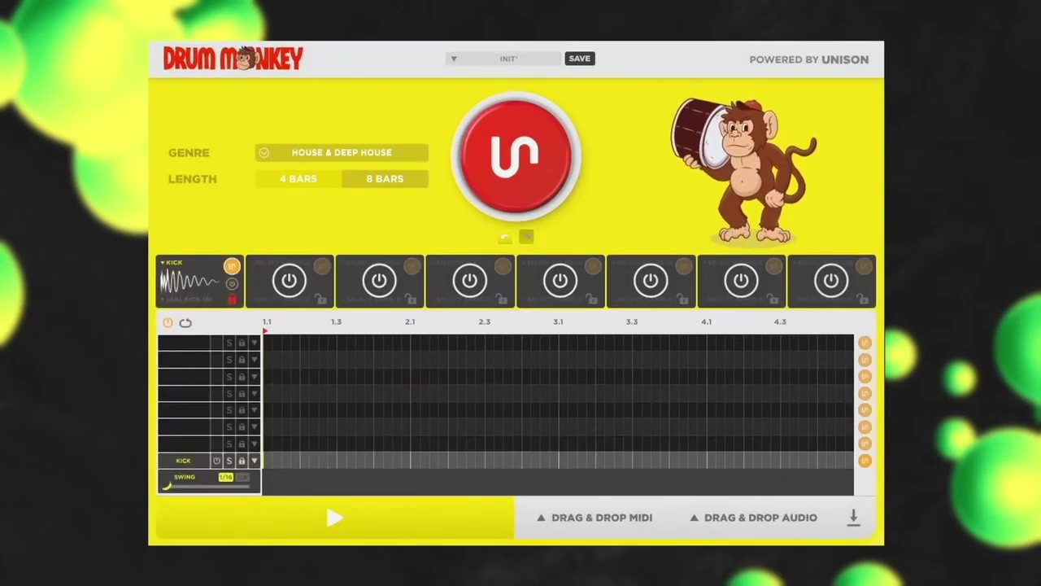
{"action": "left_click_drag", "start_coordinate": [244, 358], "coordinate": [379, 301]}
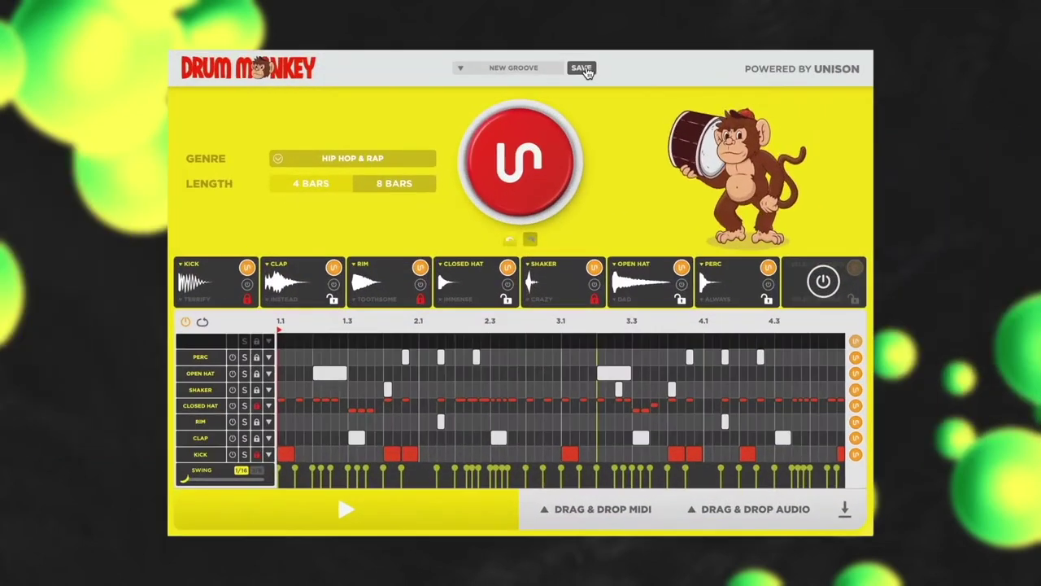
Save the current groove as HIP HOP 01
{"action": "left_click", "coordinate": [581, 73]}
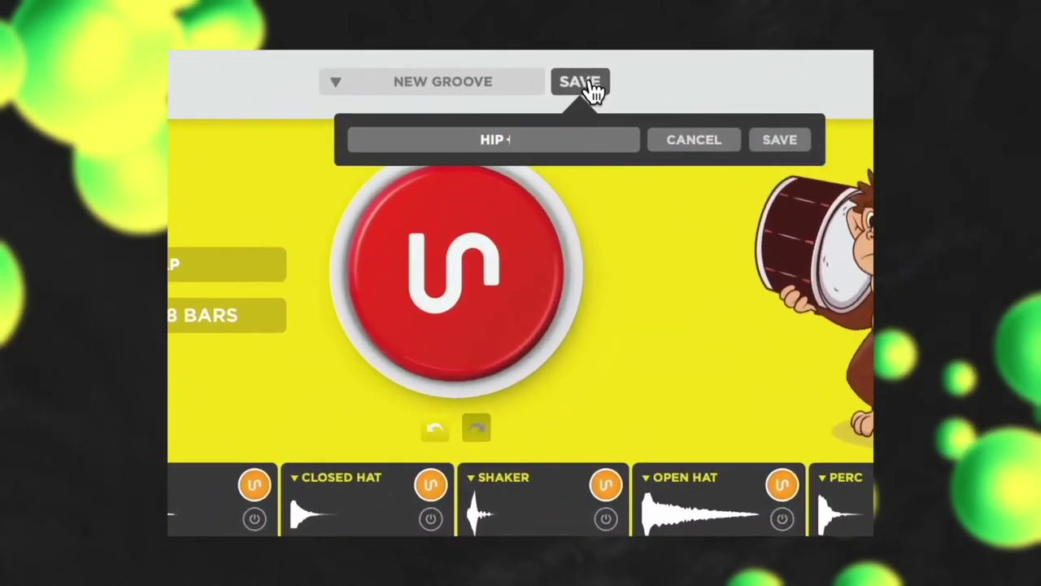
{"action": "left_click", "coordinate": [771, 142]}
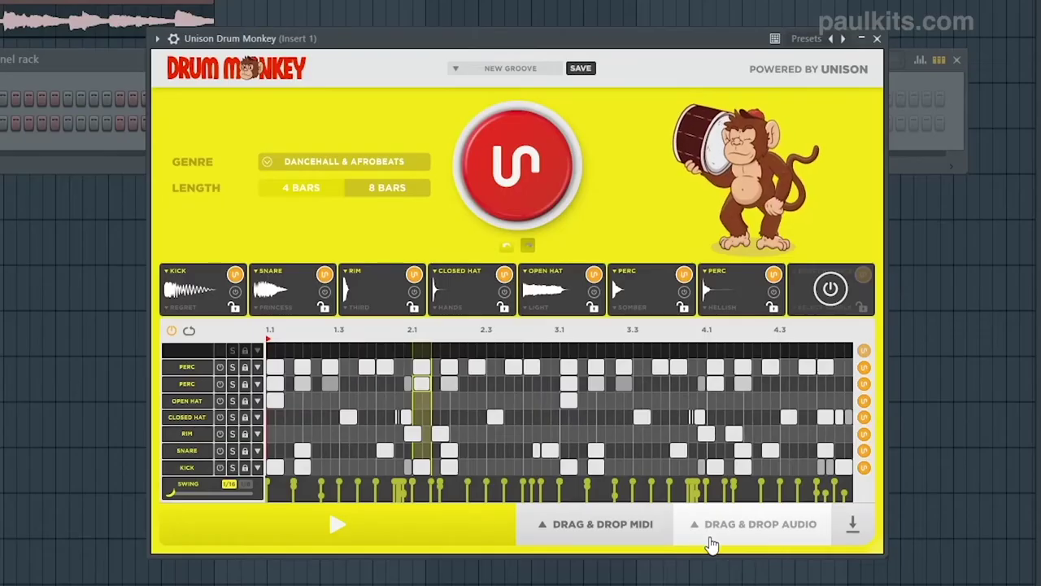
Drag the groove out of the plugin as AUDIO (STEMS)
{"action": "left_click", "coordinate": [723, 540]}
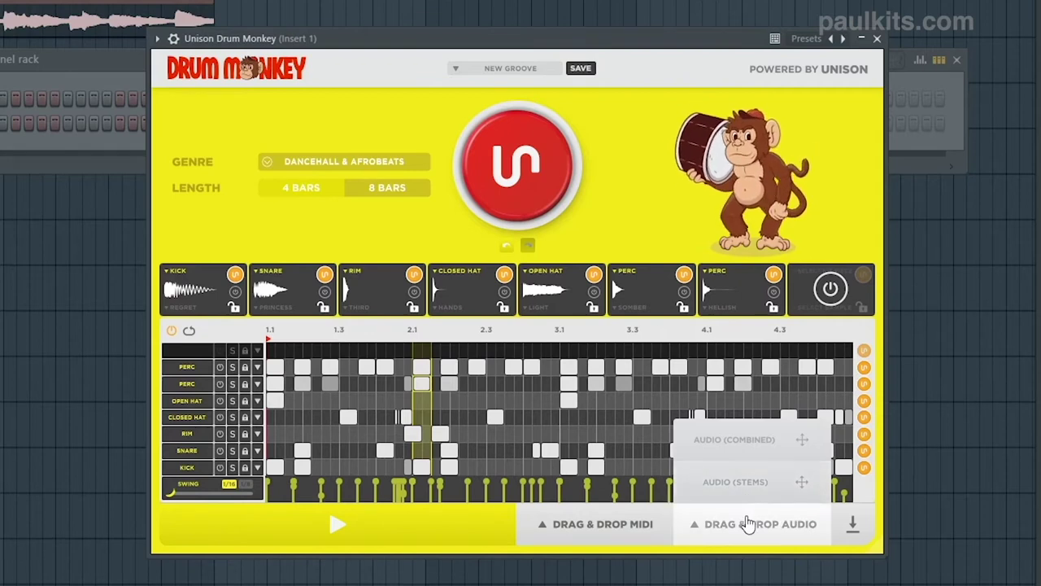
{"action": "left_click_drag", "start_coordinate": [769, 487], "coordinate": [769, 490]}
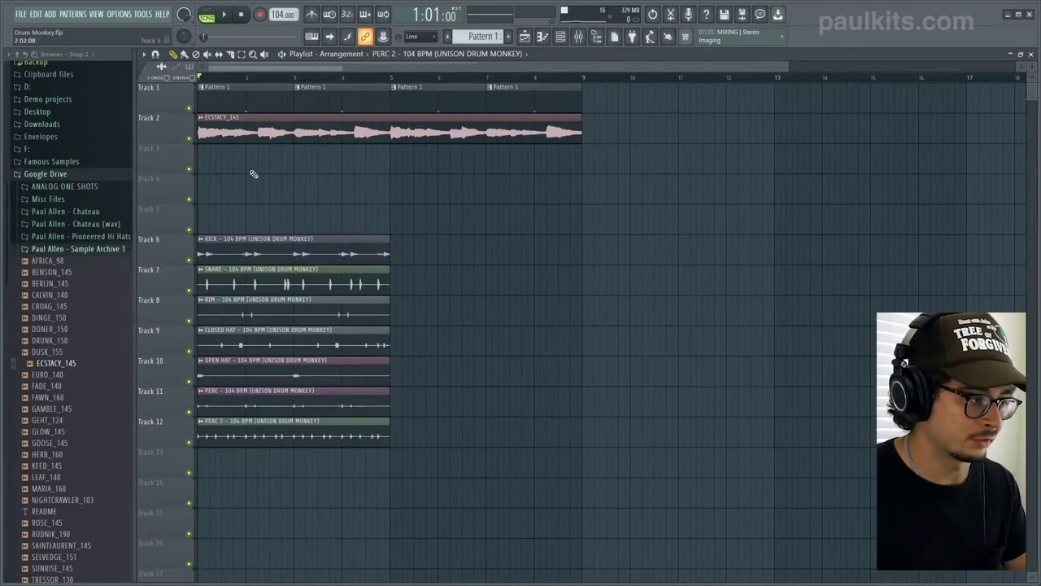
Duplicate the seven stem clips with Ctrl+B, play, and mute the kick and rim tracks
{"action": "key", "text": "ctrl+b"}
{"action": "key", "text": "space"}
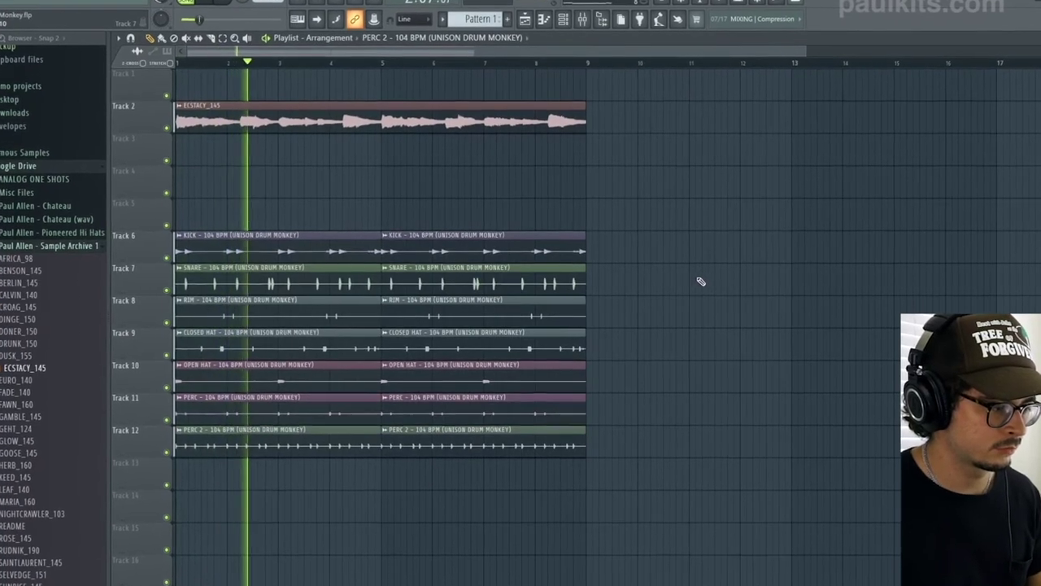
{"action": "left_click", "coordinate": [163, 257]}
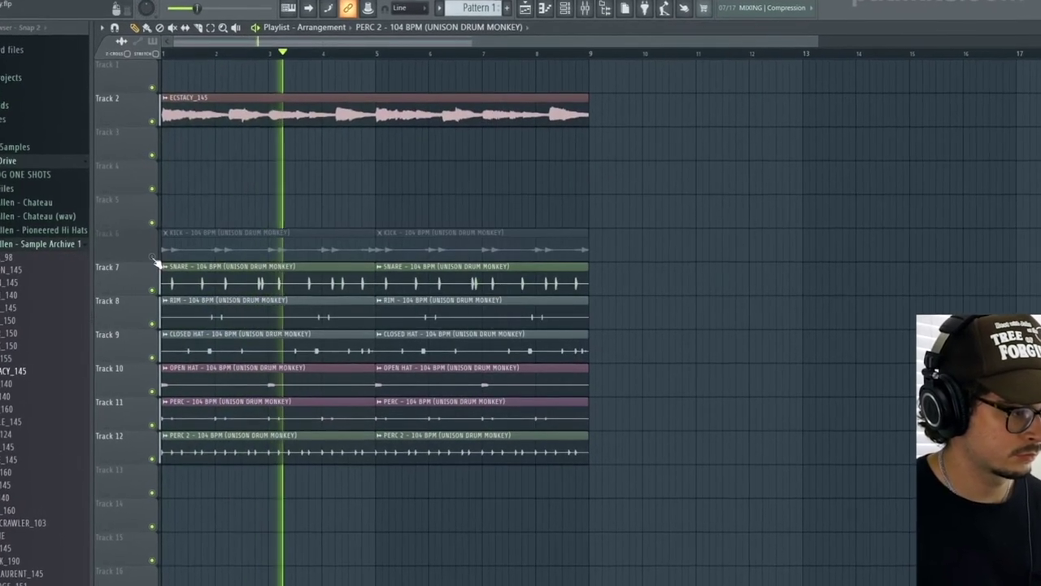
{"action": "left_click", "coordinate": [149, 324]}
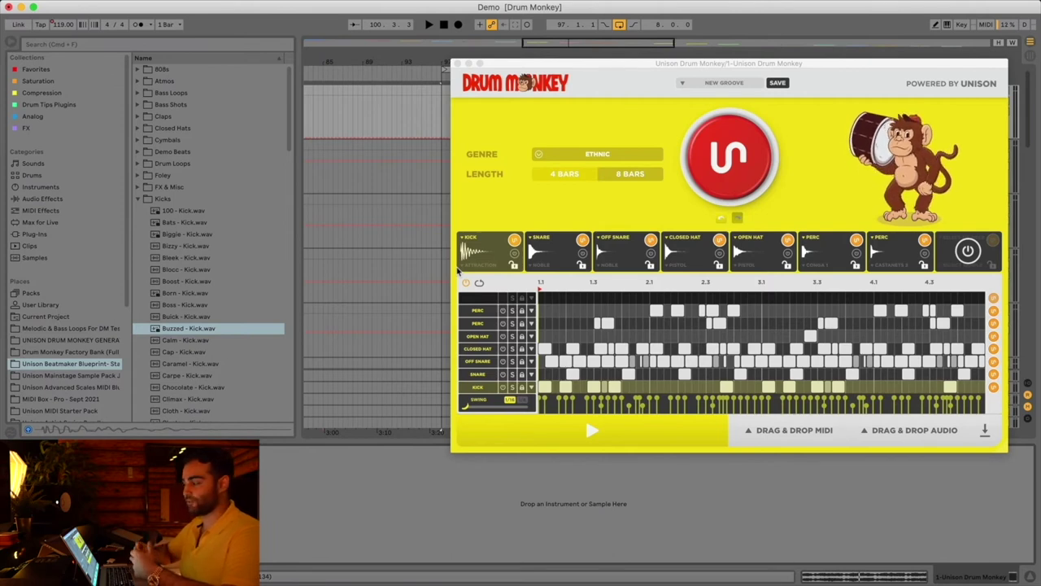
Collapse the Kicks folder, generate a LO-FI groove in Drum Monkey, and play the set
{"action": "left_click", "coordinate": [137, 199]}
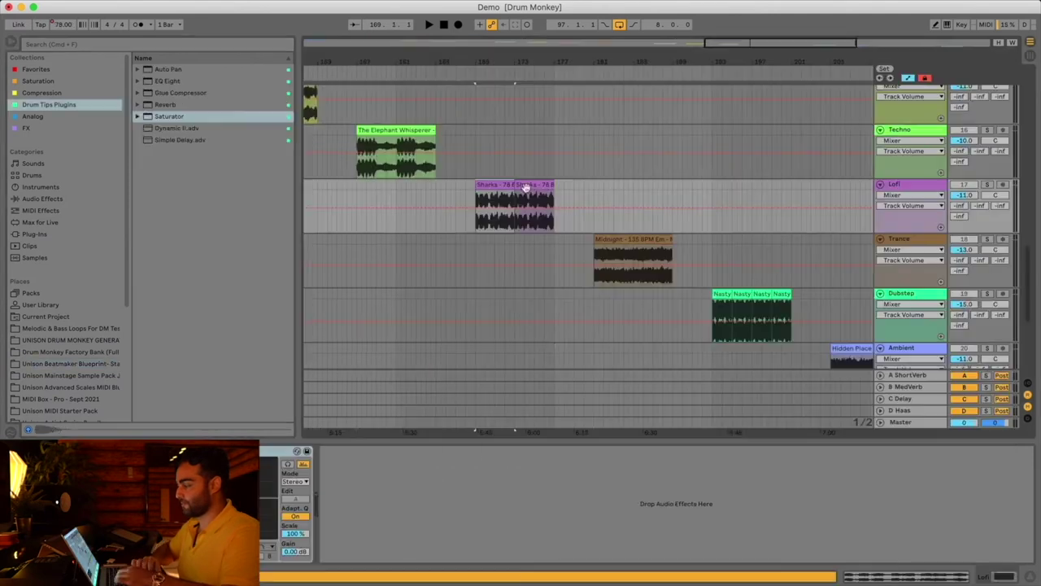
{"action": "scroll", "coordinate": [590, 236], "scroll_direction": "up", "scroll_amount": 15}
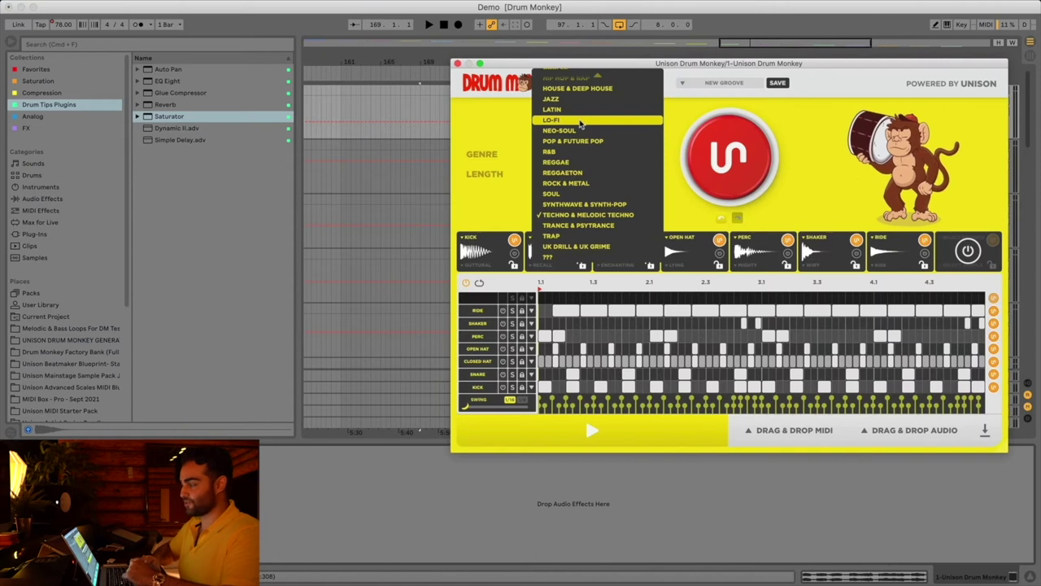
{"action": "left_click", "coordinate": [727, 154]}
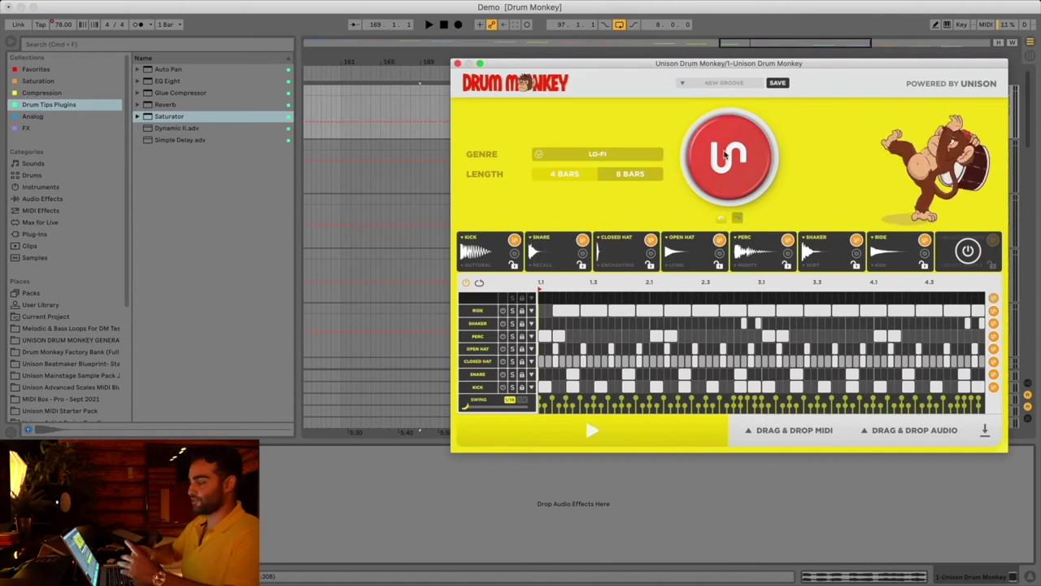
{"action": "left_click", "coordinate": [726, 155]}
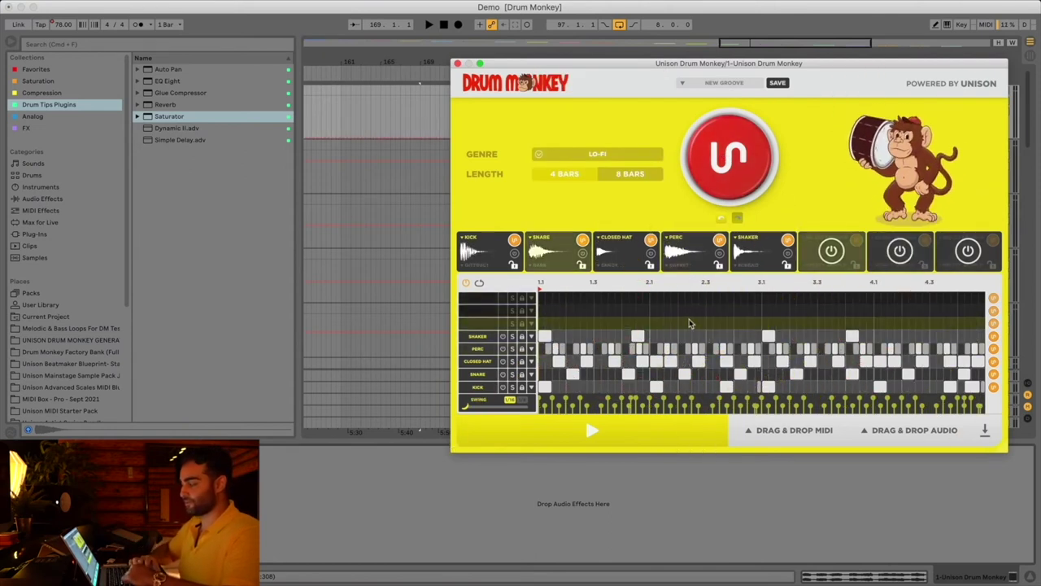
{"action": "key", "text": "space"}
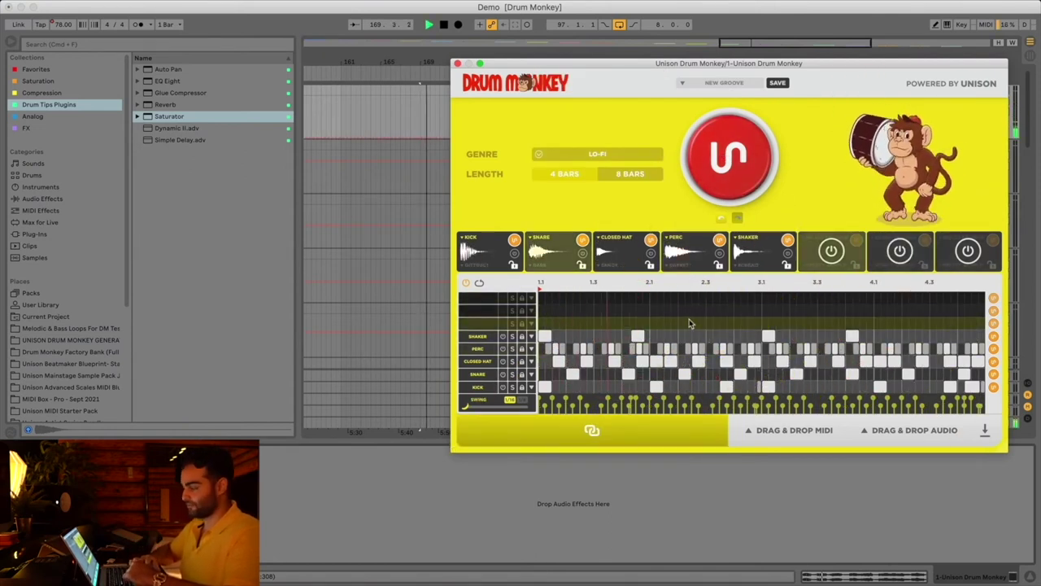